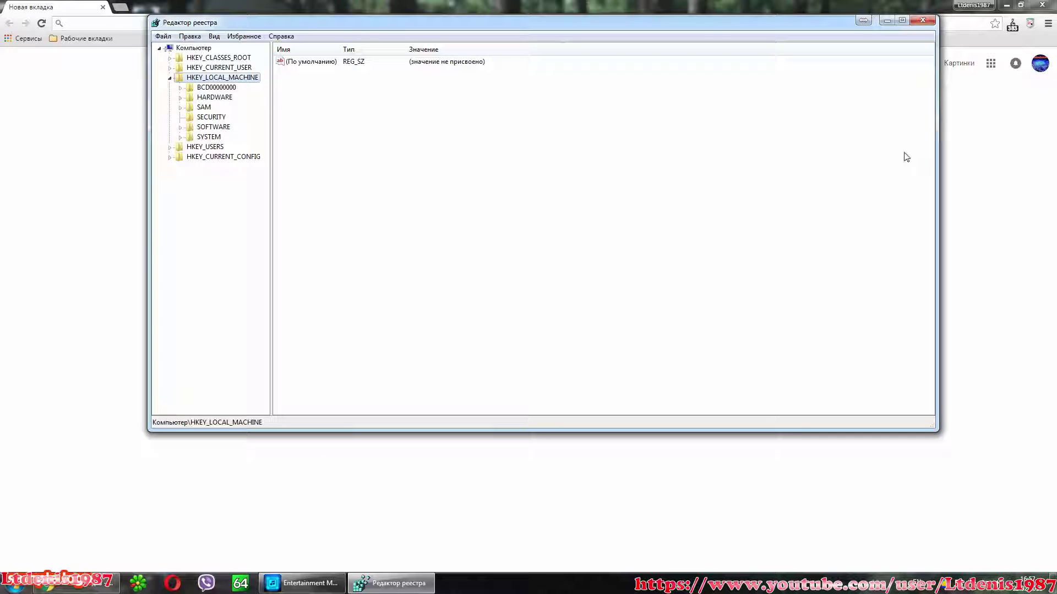
- Expand the registry tree through SOFTWARE, Microsoft, Windows and CurrentVersion to the Explorer key under HKEY_LOCAL_MACHINE
click(181, 127)
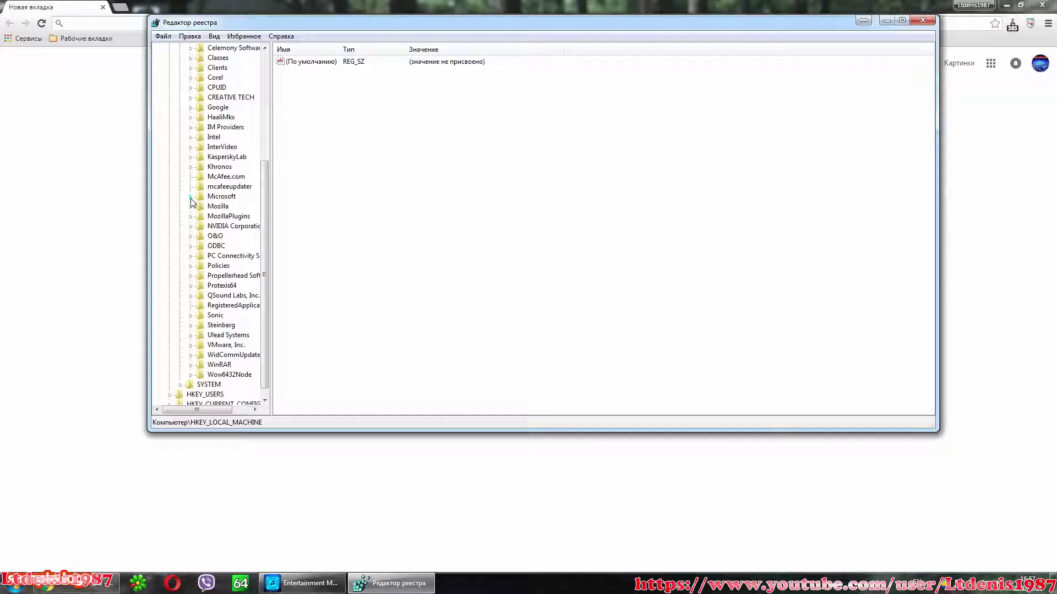
click(191, 197)
scroll(190, 202, down, 13)
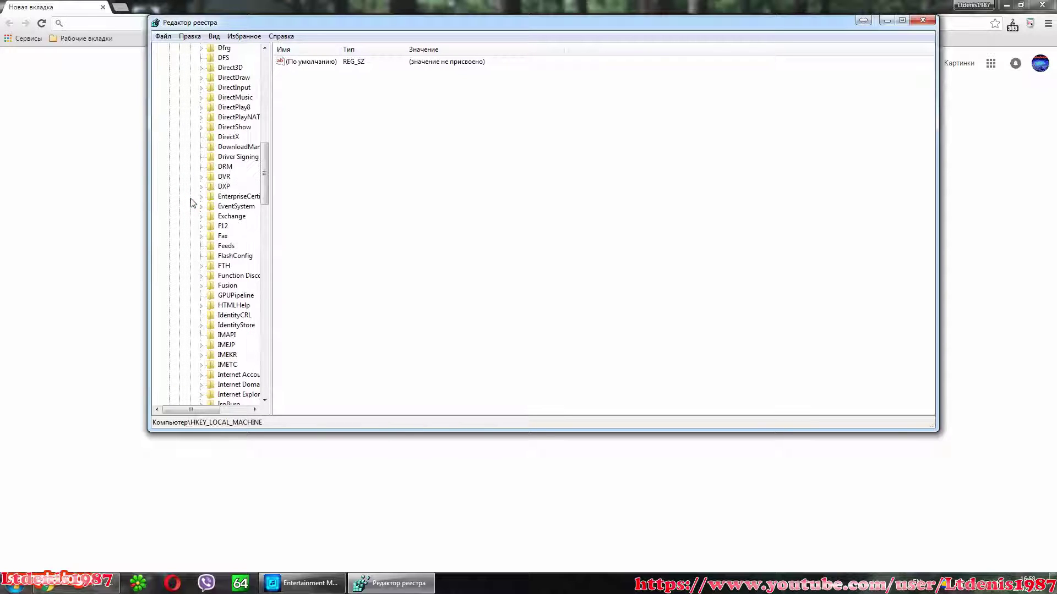
scroll(190, 202, down, 15)
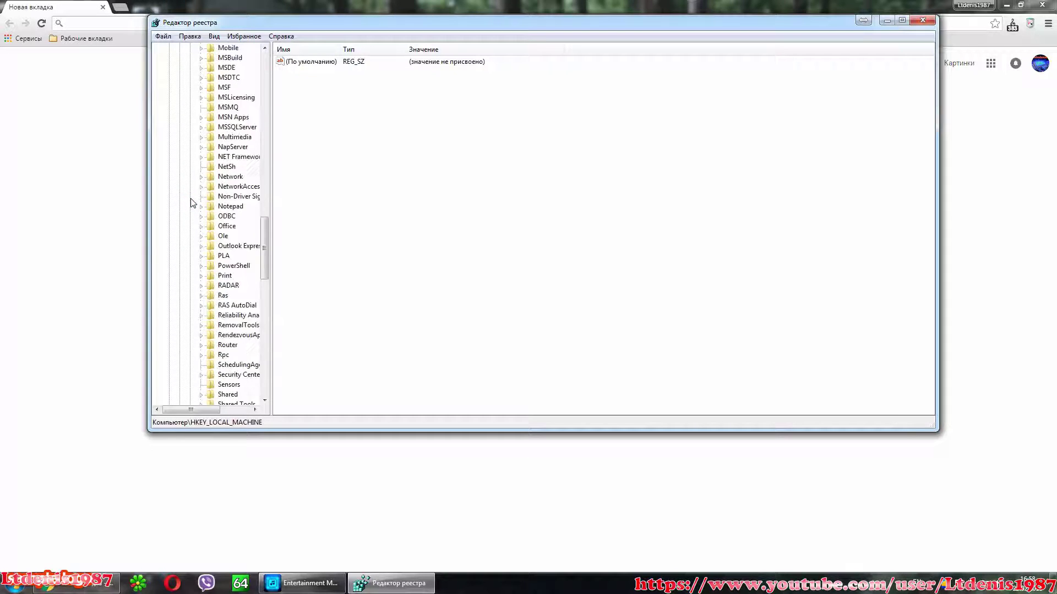
scroll(191, 203, down, 4)
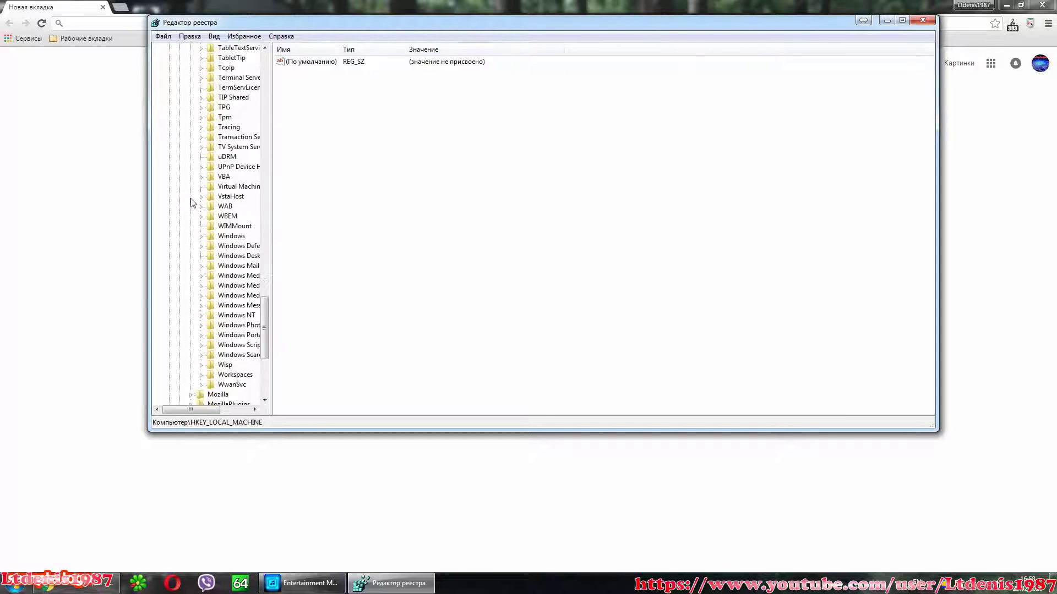
click(201, 237)
drag(201, 410, 220, 418)
click(180, 247)
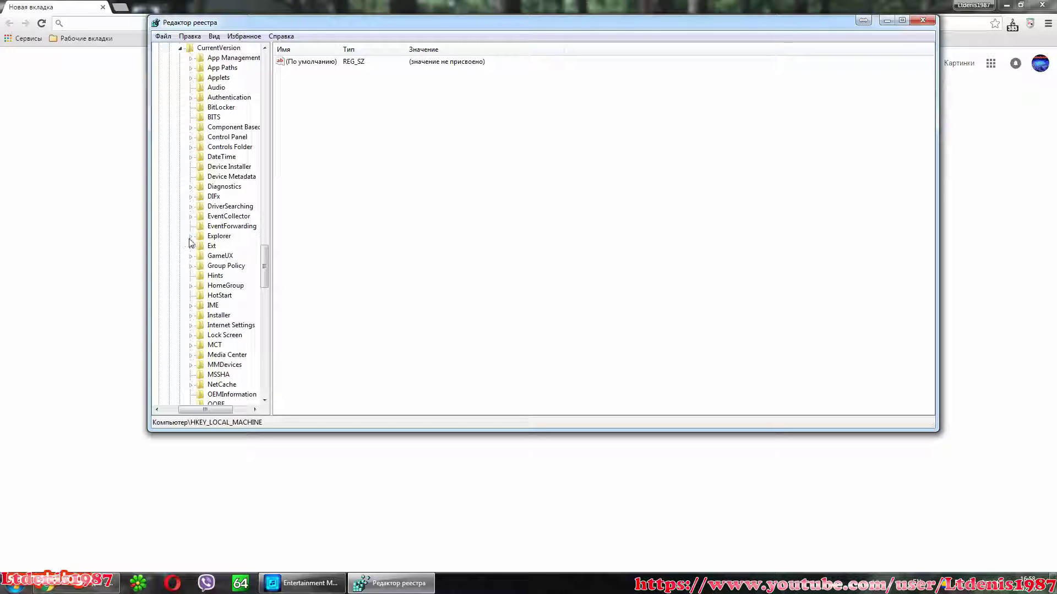
click(190, 237)
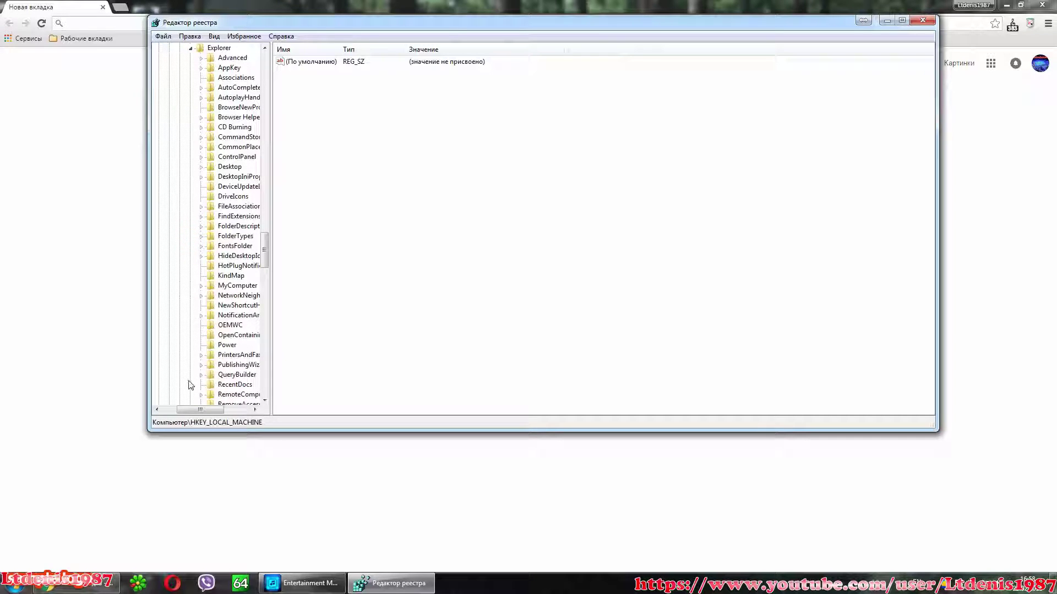
- Expand the RemoteComputer key under Explorer and its NameSpace subkey
drag(199, 413, 212, 413)
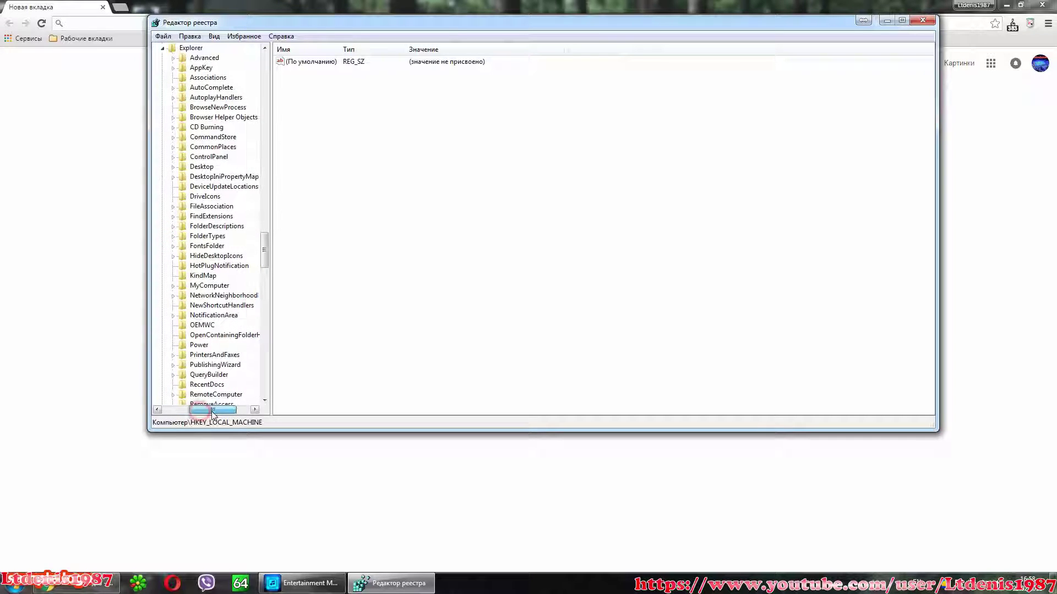
click(173, 396)
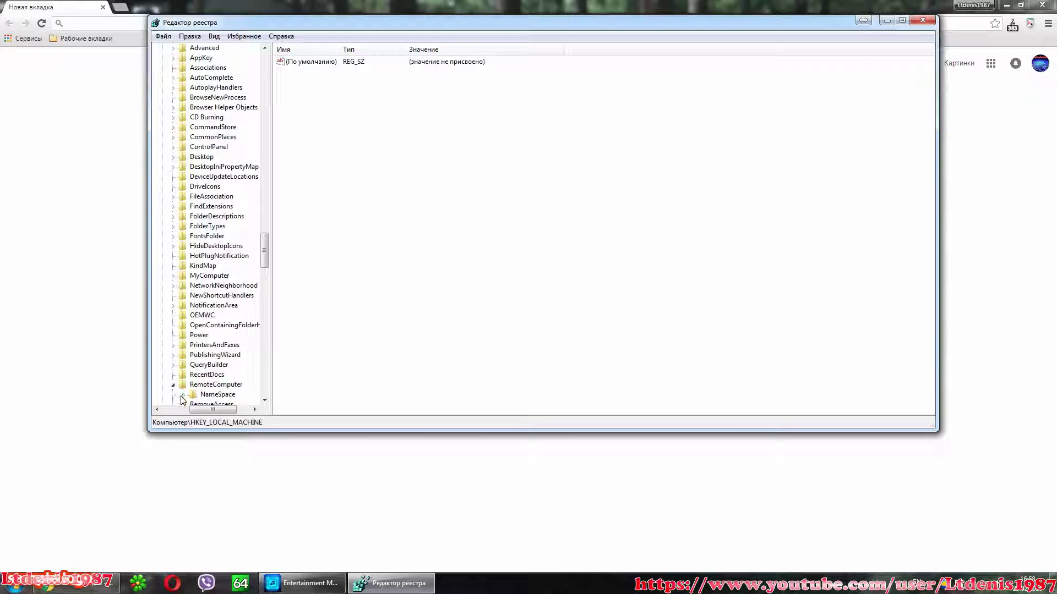
click(207, 396)
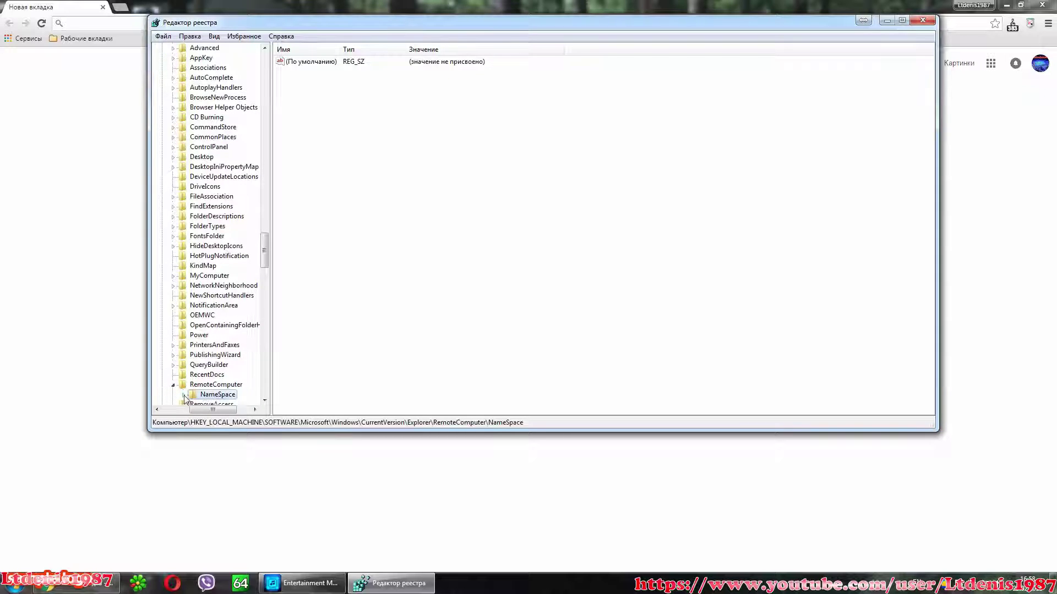
click(184, 395)
- Delete the {863aa9fd-42df-457b-8e4d-0de1b8015c60} subkey from RemoteComputer\NameSpace and confirm the deletion
click(224, 395)
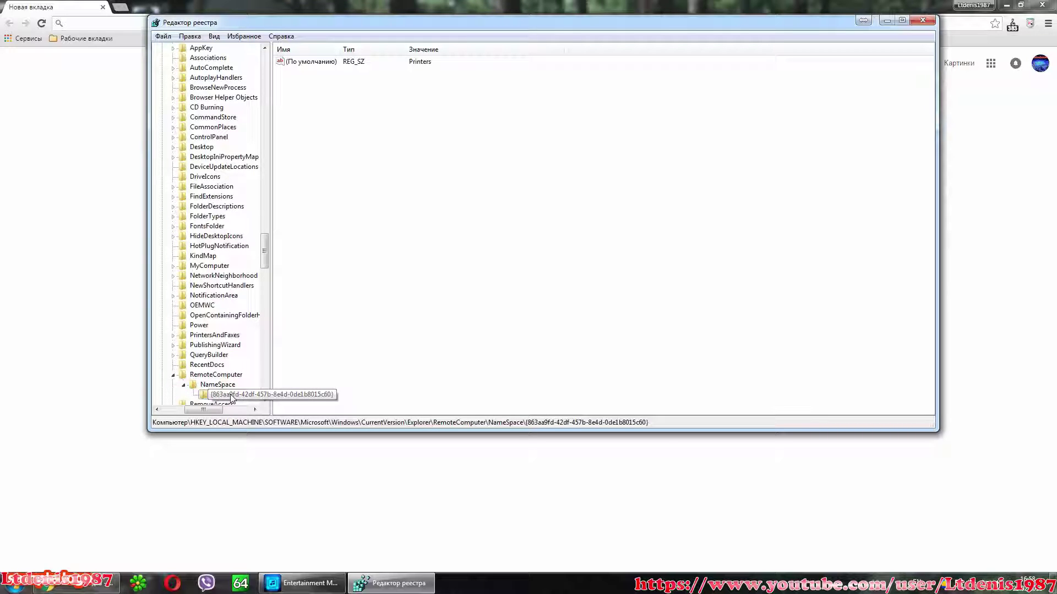
right_click(231, 399)
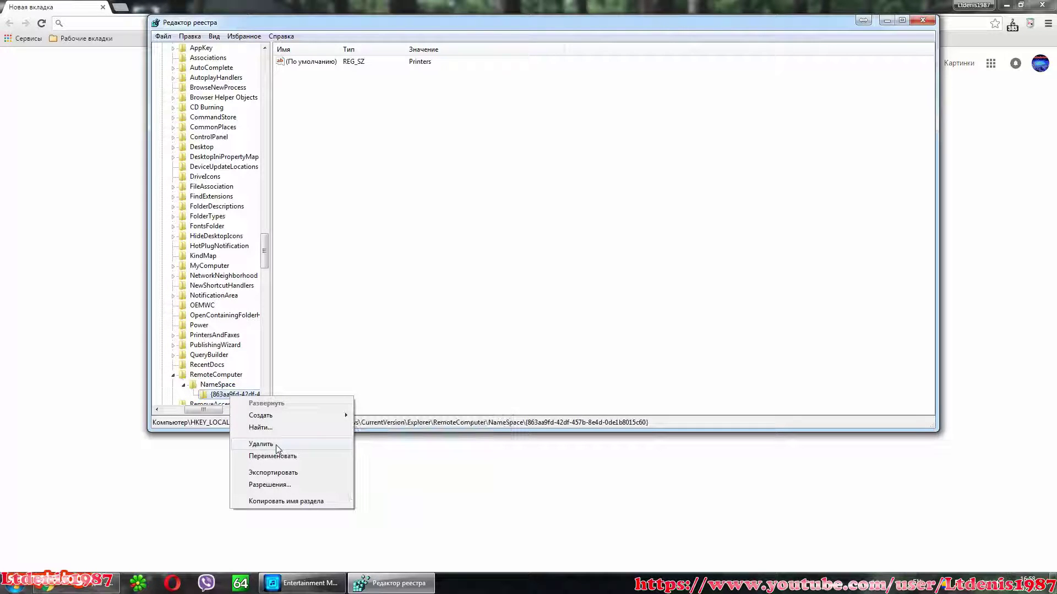
click(261, 445)
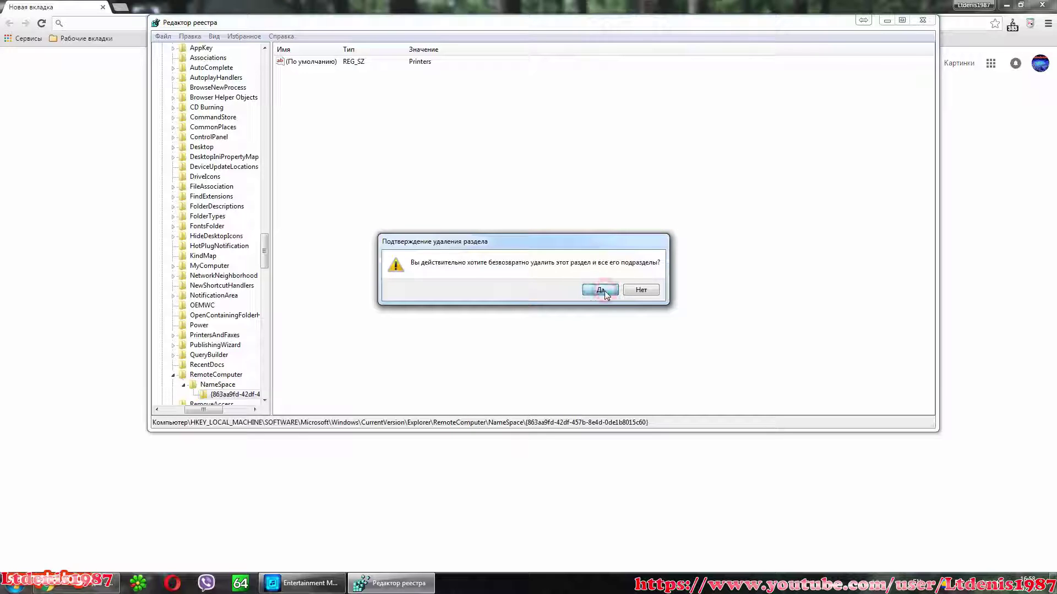
click(604, 290)
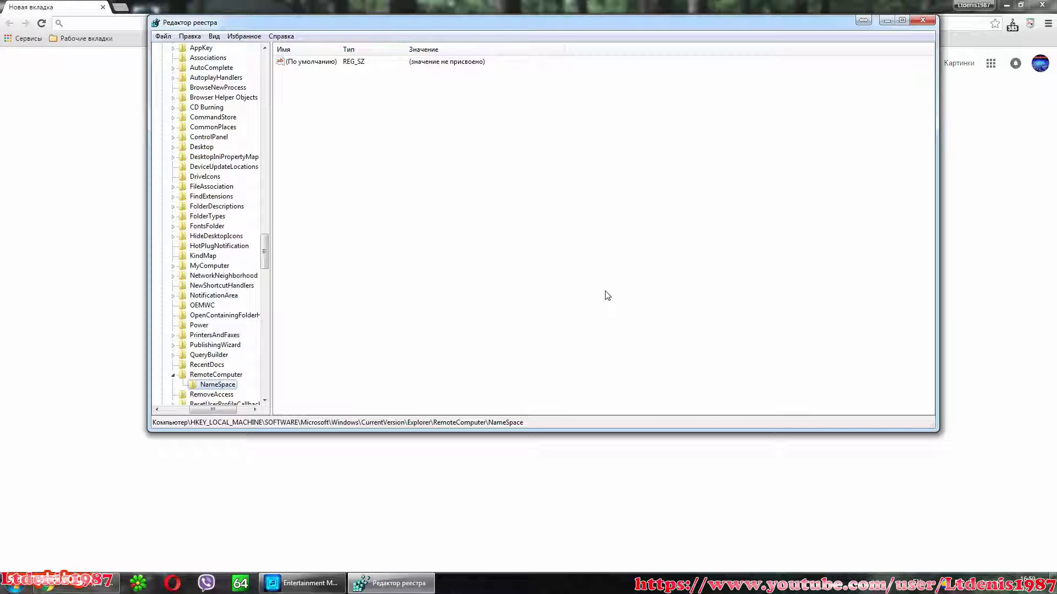
- Collapse the opened registry branches from RemoteComputer back up to SOFTWARE
click(173, 376)
drag(263, 254, 264, 219)
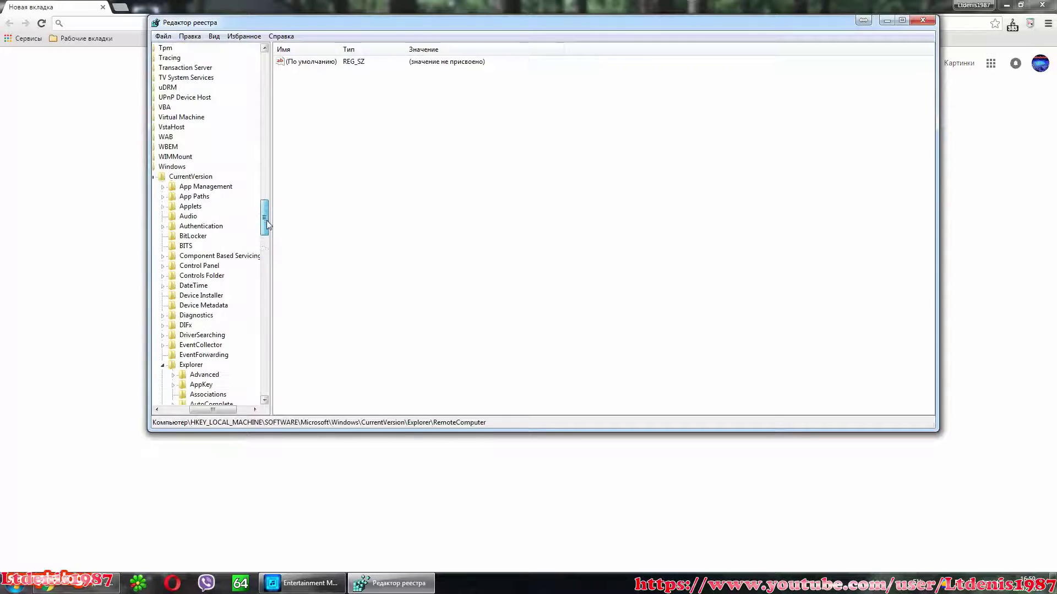
click(163, 366)
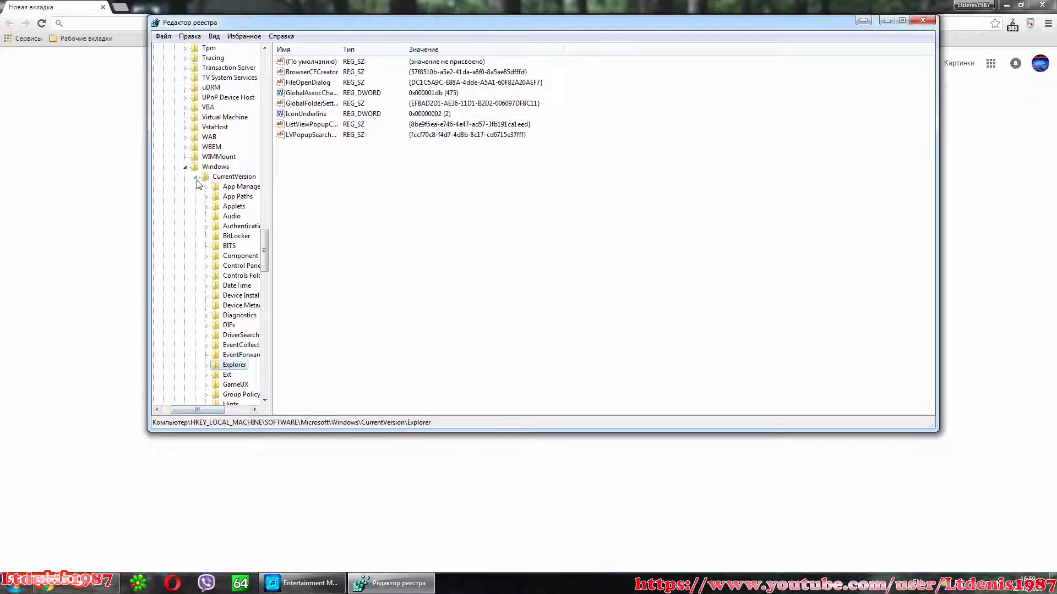
click(195, 176)
click(185, 167)
drag(262, 315, 262, 97)
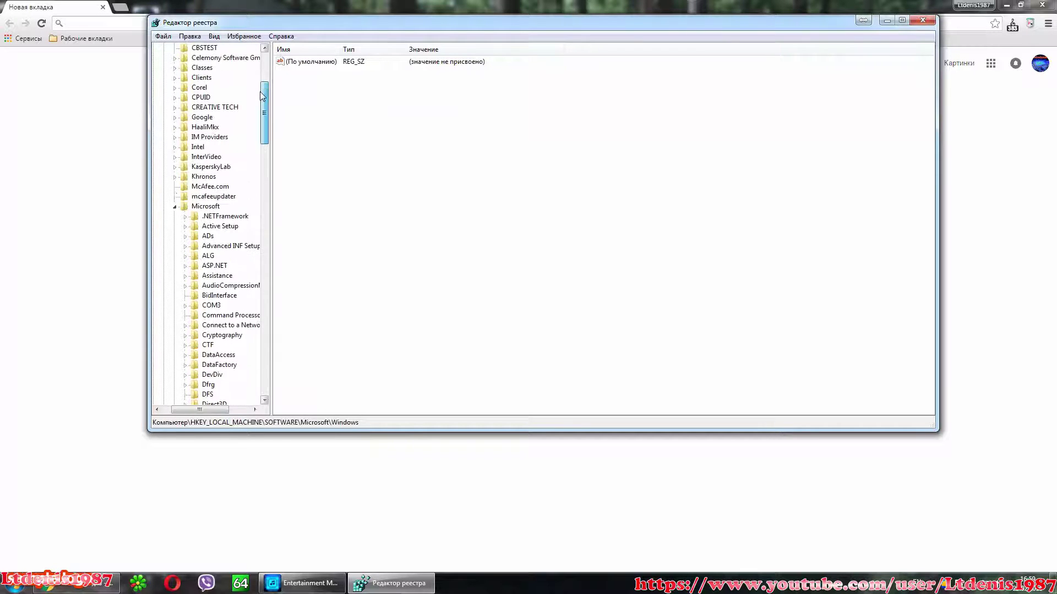
click(174, 207)
drag(266, 197, 264, 82)
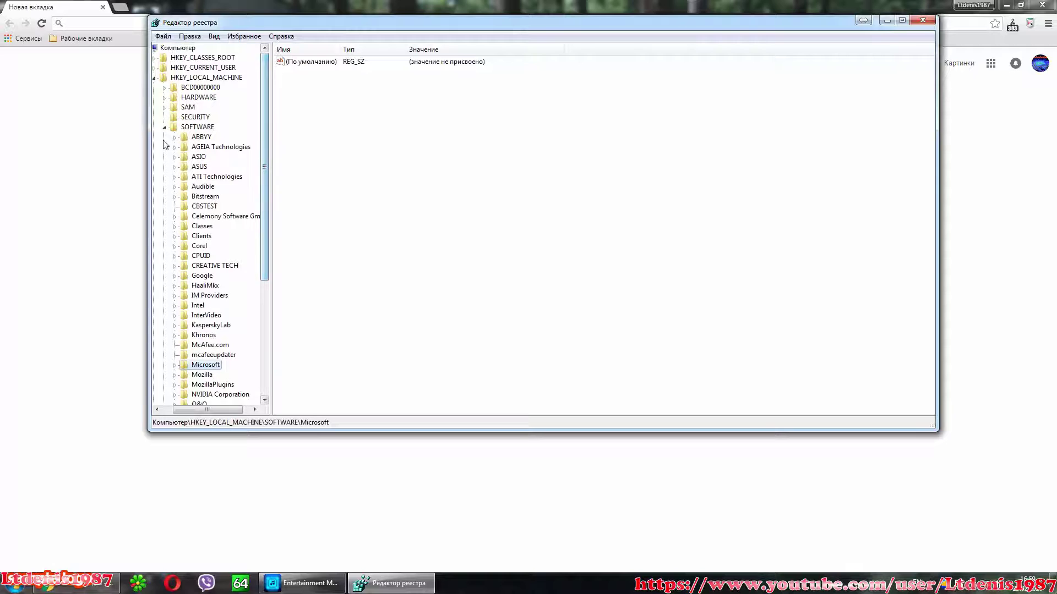
click(164, 127)
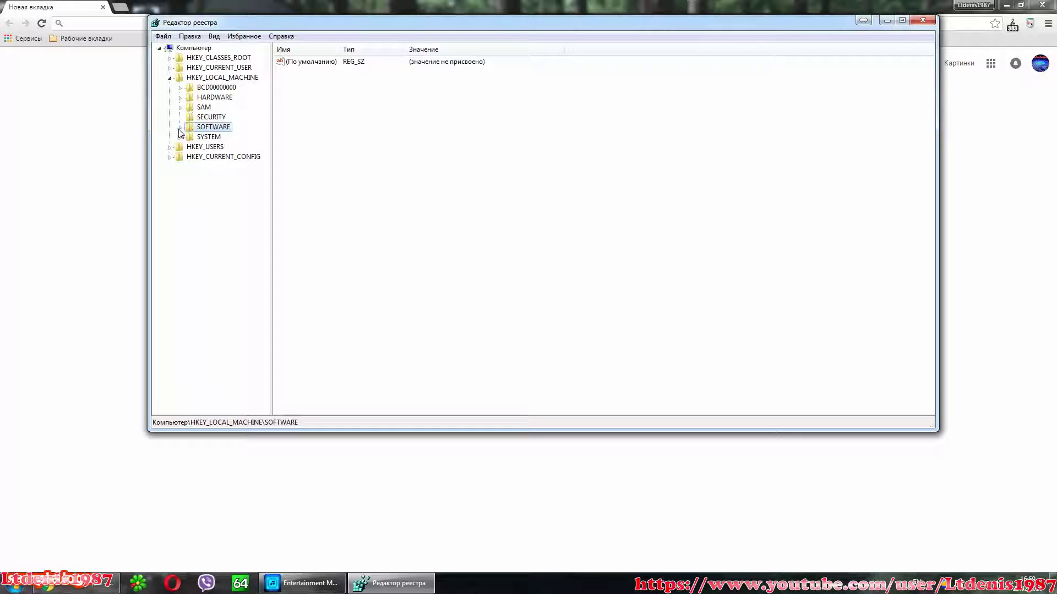
- Expand the HKEY_LOCAL_MACHINE\SOFTWARE\Microsoft\Windows\CurrentVersion branch again
click(180, 129)
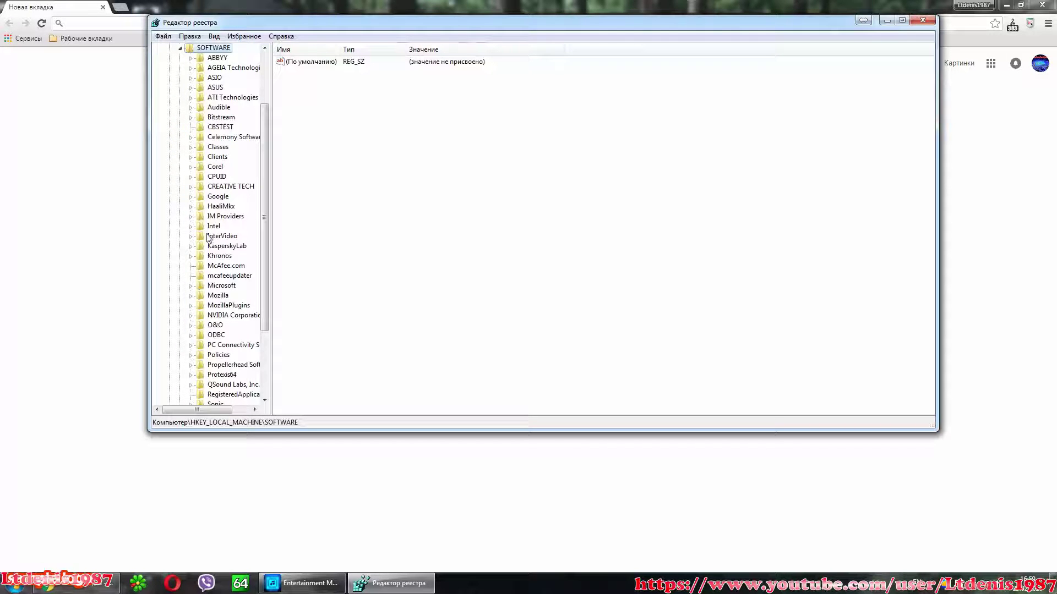
scroll(207, 237, down, 3)
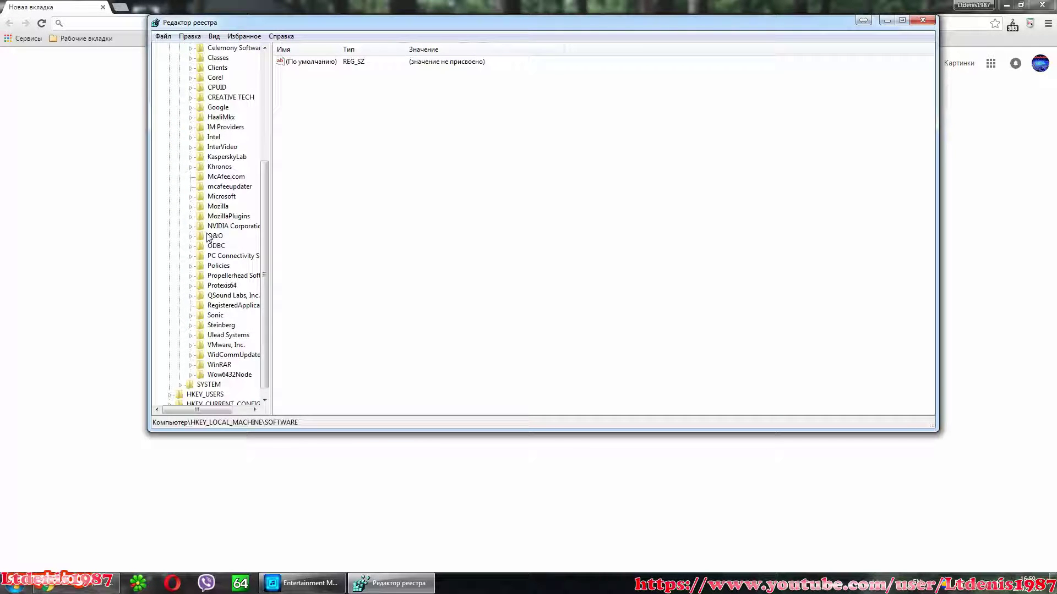
click(190, 197)
scroll(202, 221, down, 15)
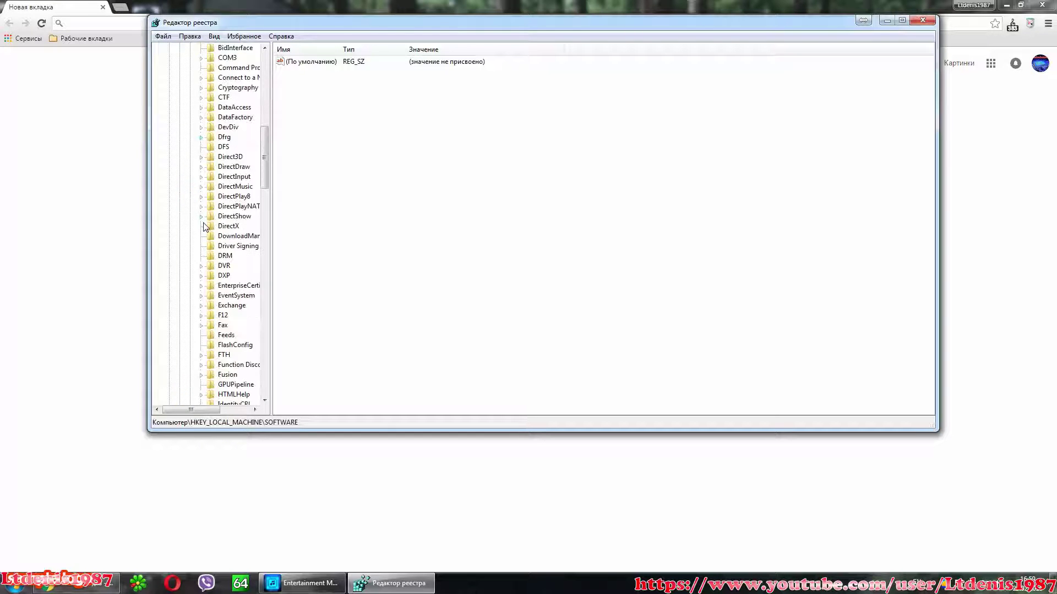
scroll(203, 225, down, 14)
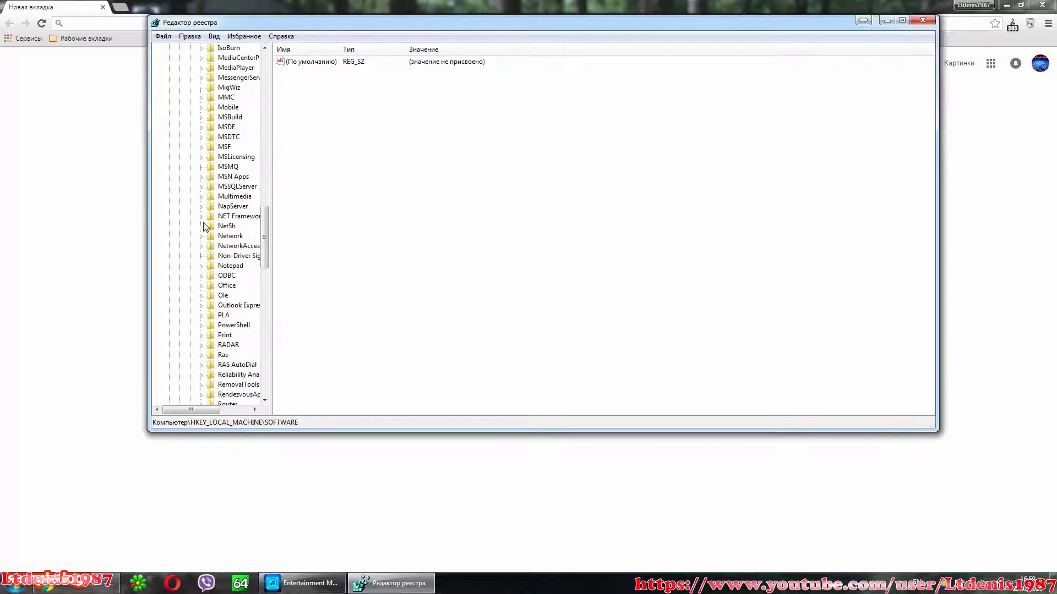
scroll(203, 225, down, 3)
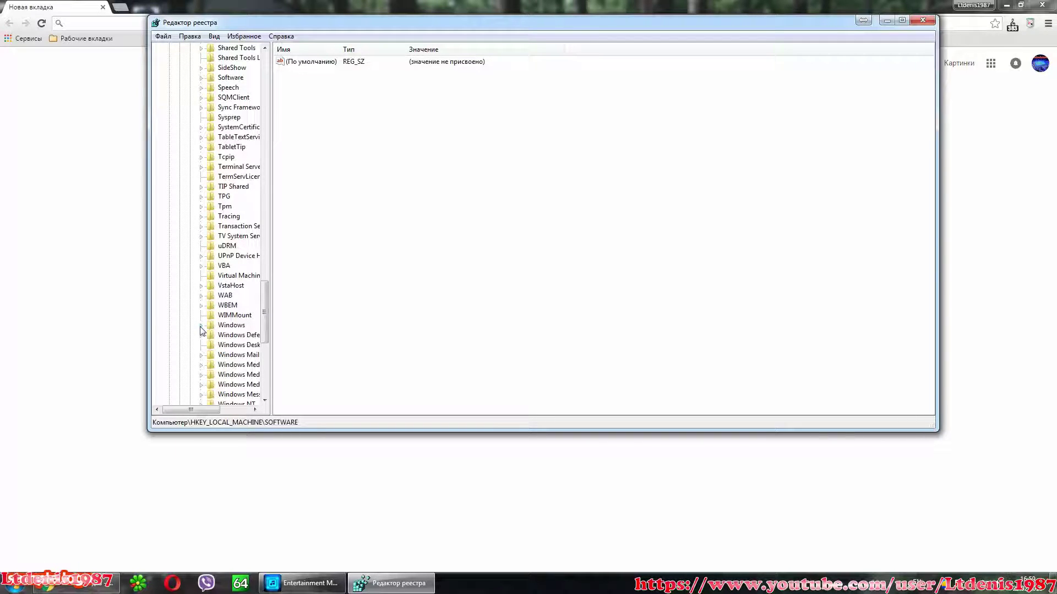
click(201, 326)
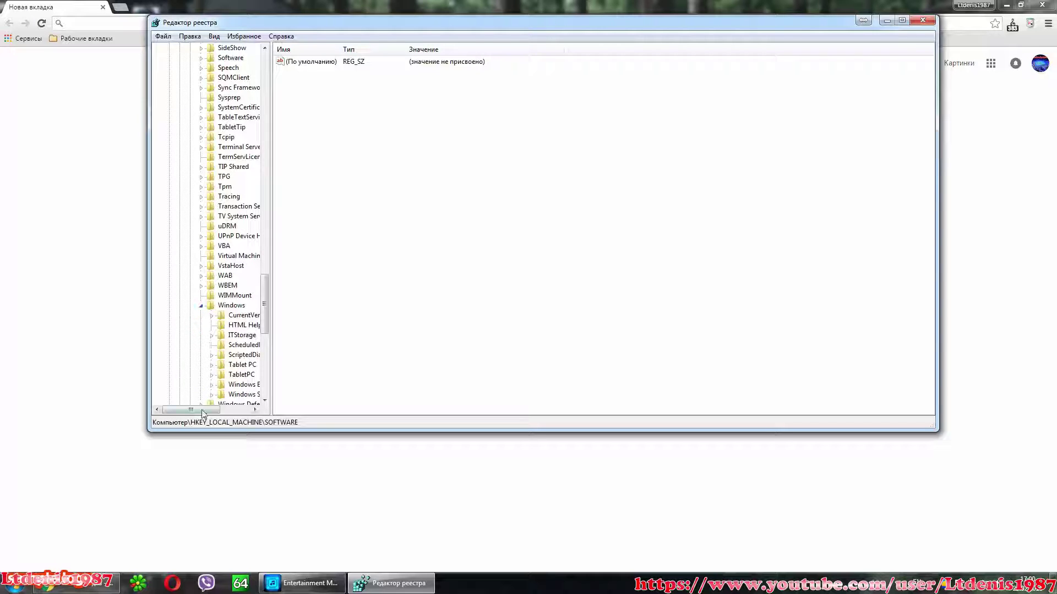
drag(203, 410, 226, 413)
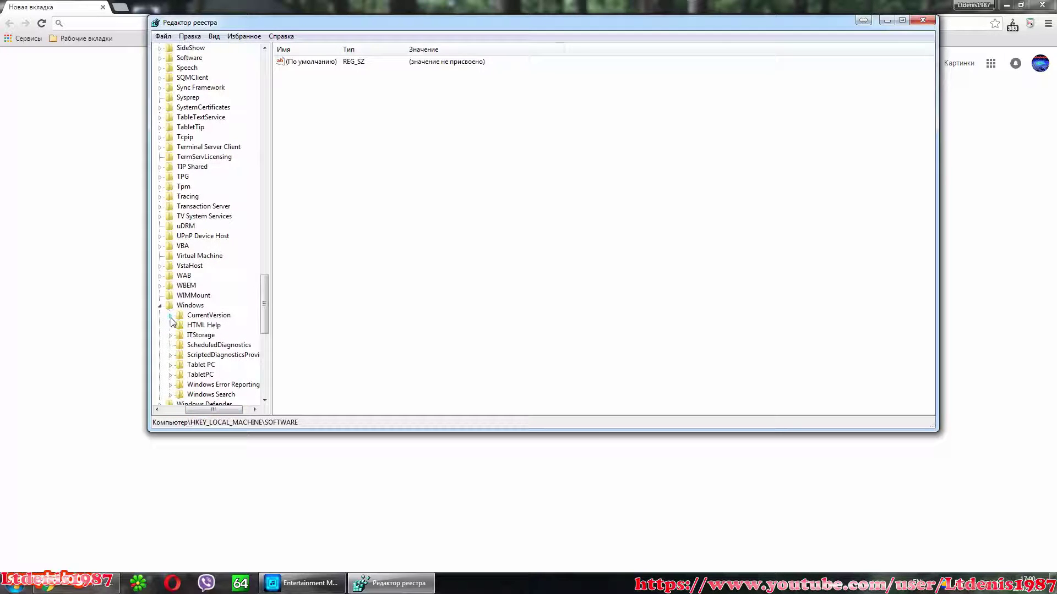
click(171, 317)
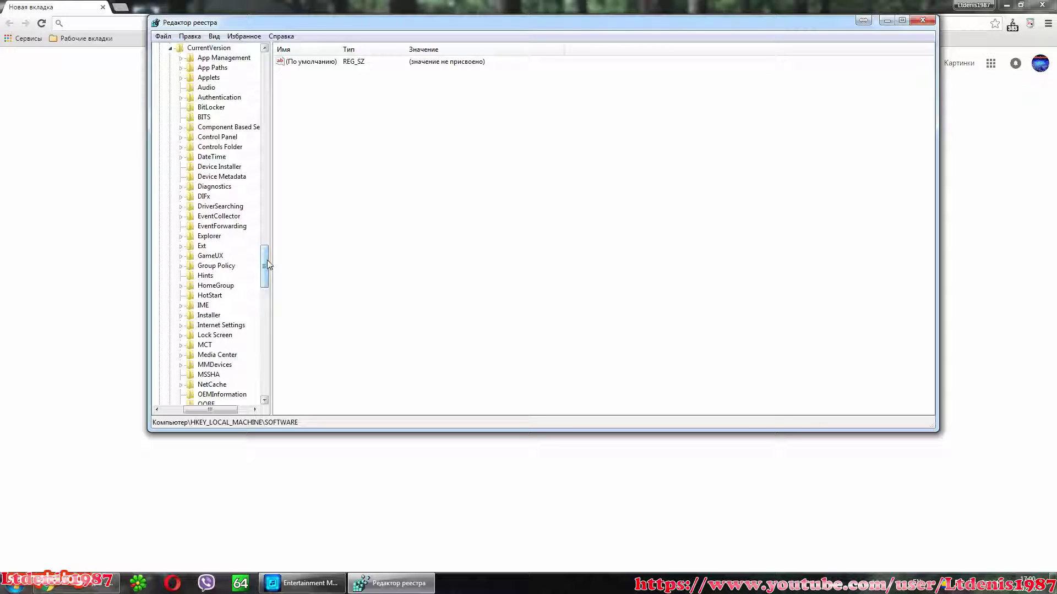
- Create a 32-bit DWORD value named AlwayUnloadDll in the CurrentVersion\Explorer key
click(205, 239)
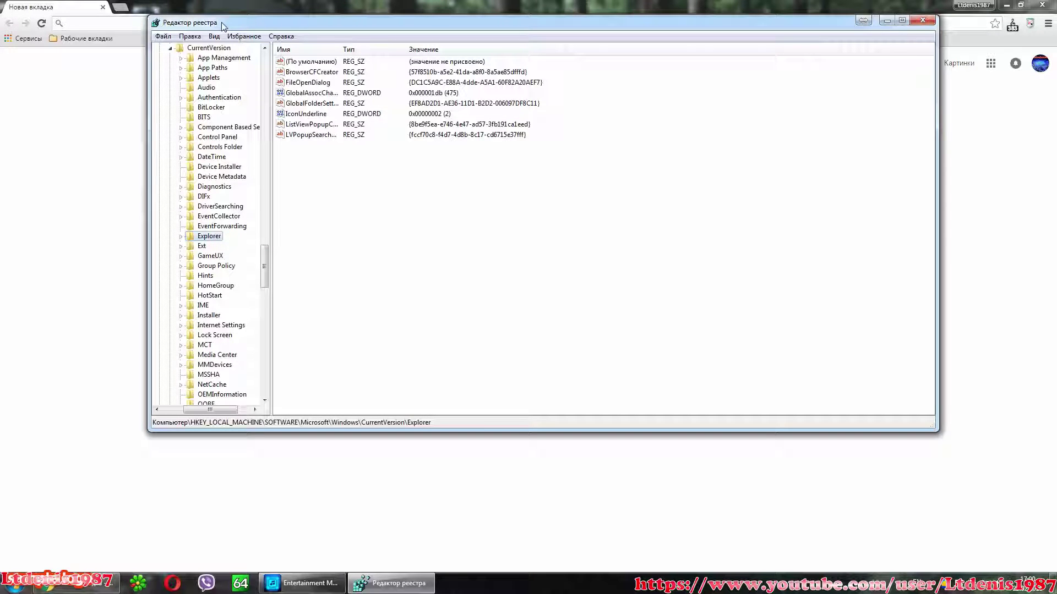
click(196, 37)
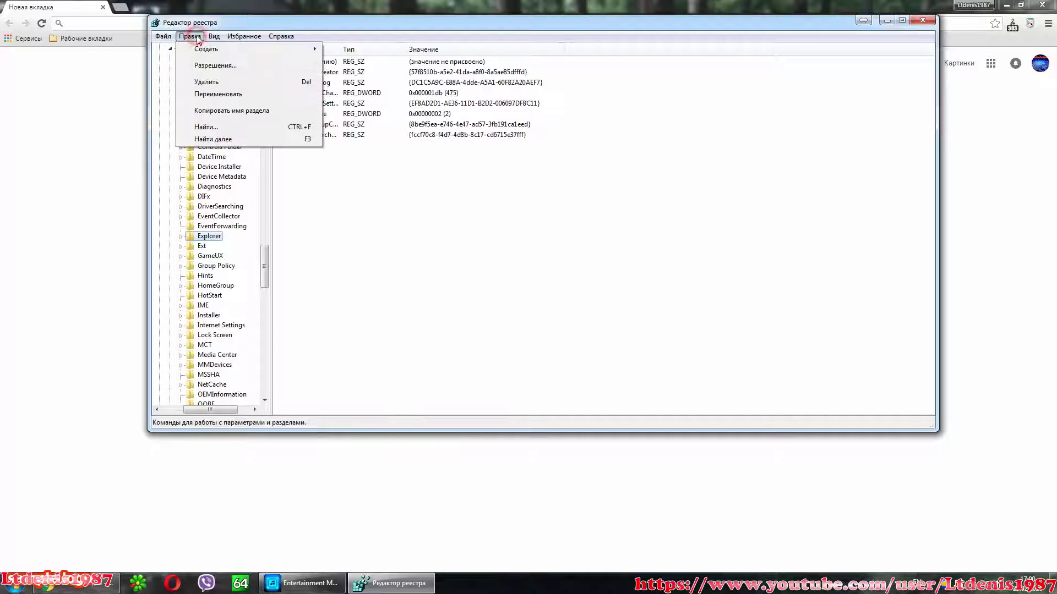
mouse_move(209, 49)
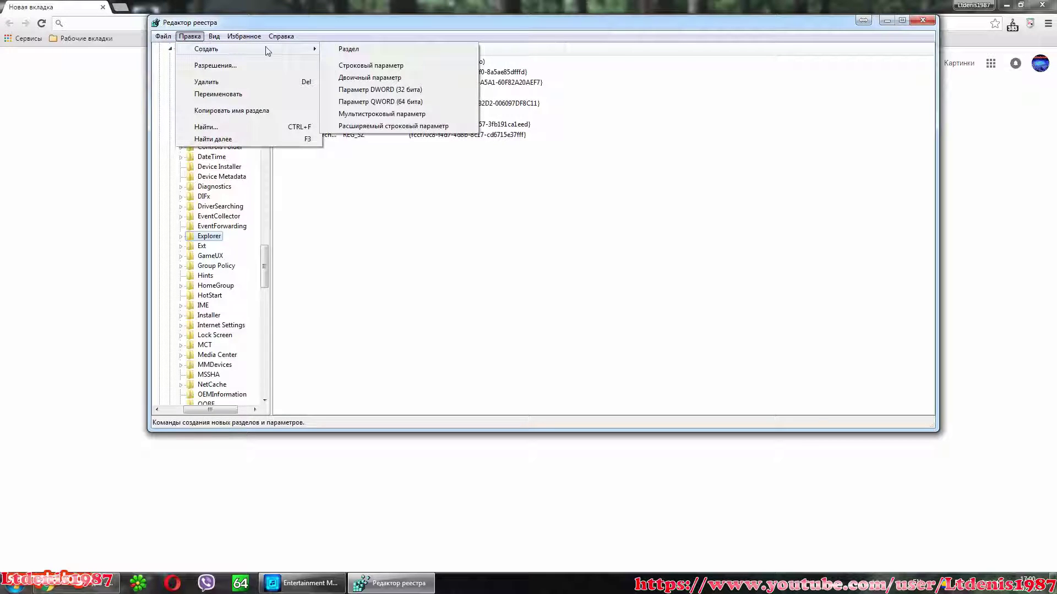
click(422, 92)
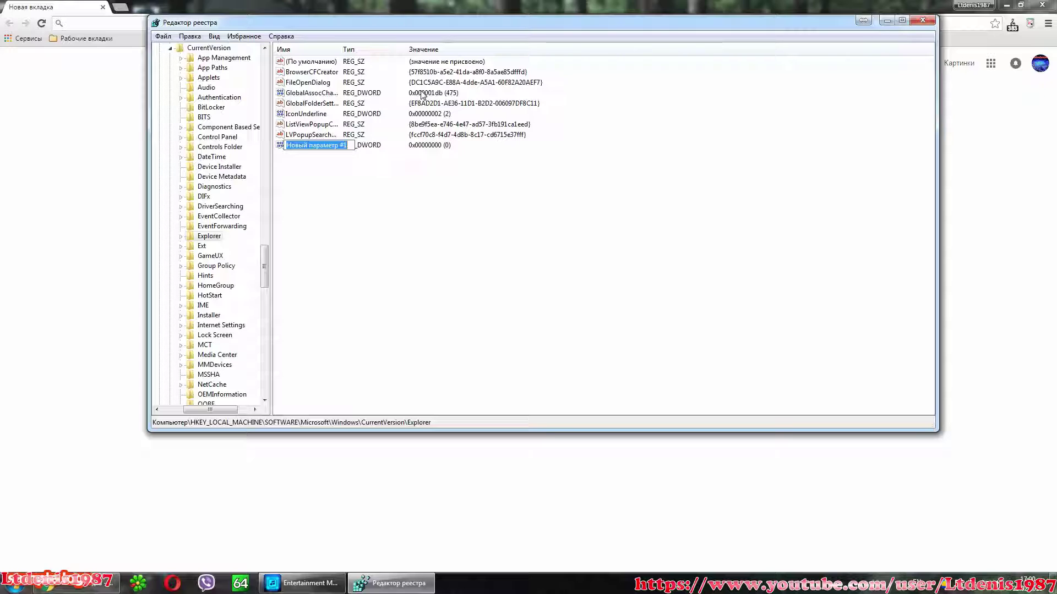
text(Alw)
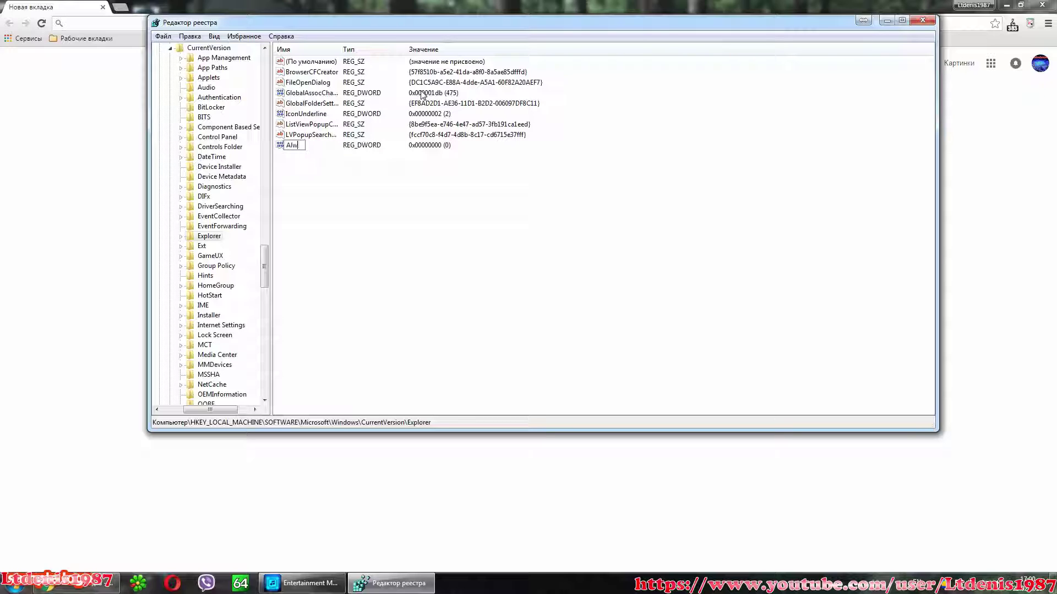
text(ayUnloadDll)
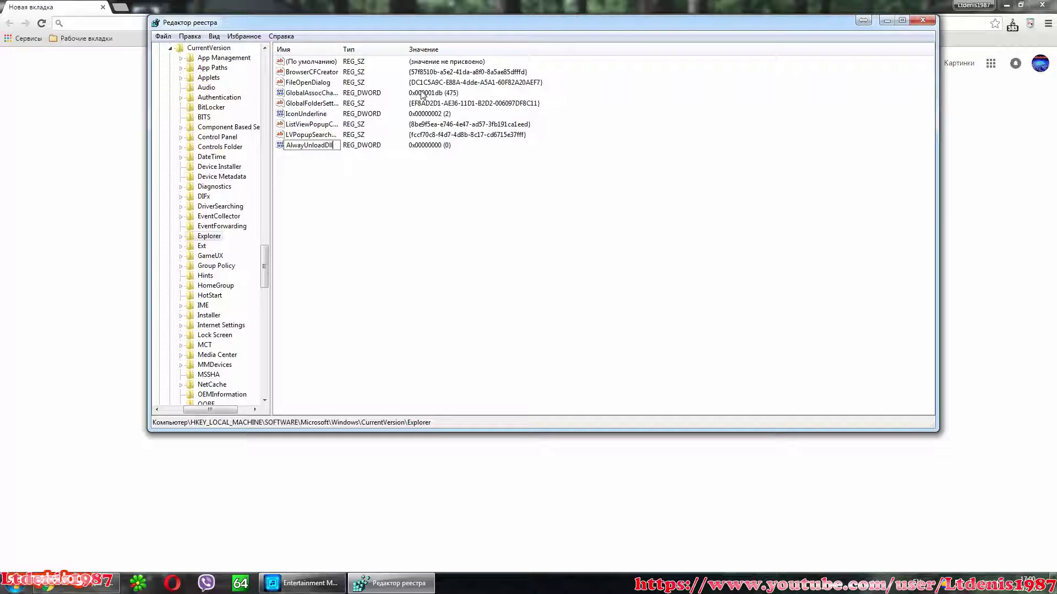
key(Return)
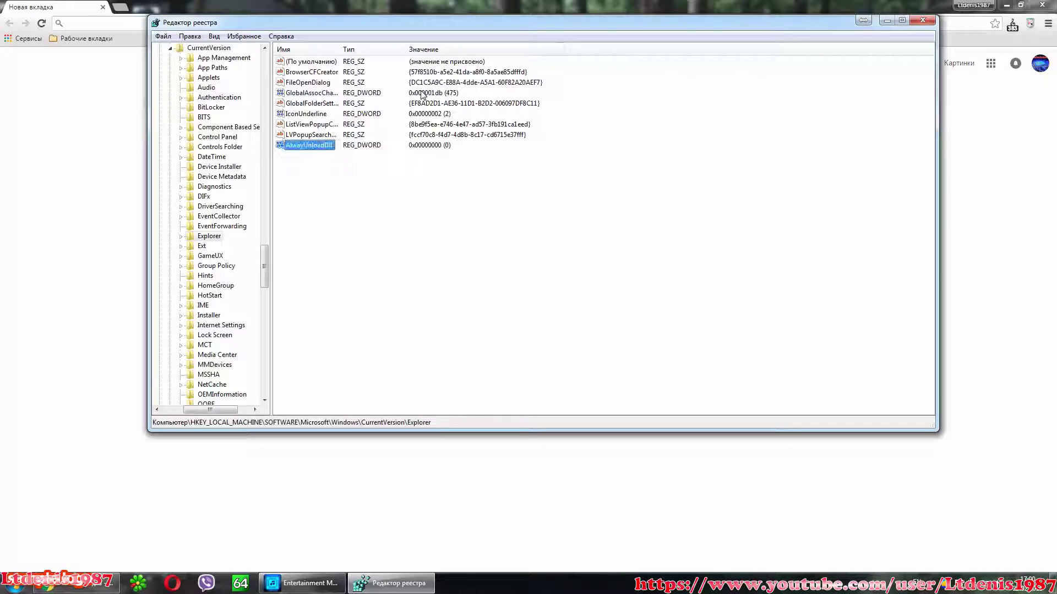
- Set the value data of AlwayUnloadDll to 1 in hexadecimal base
double_click(319, 147)
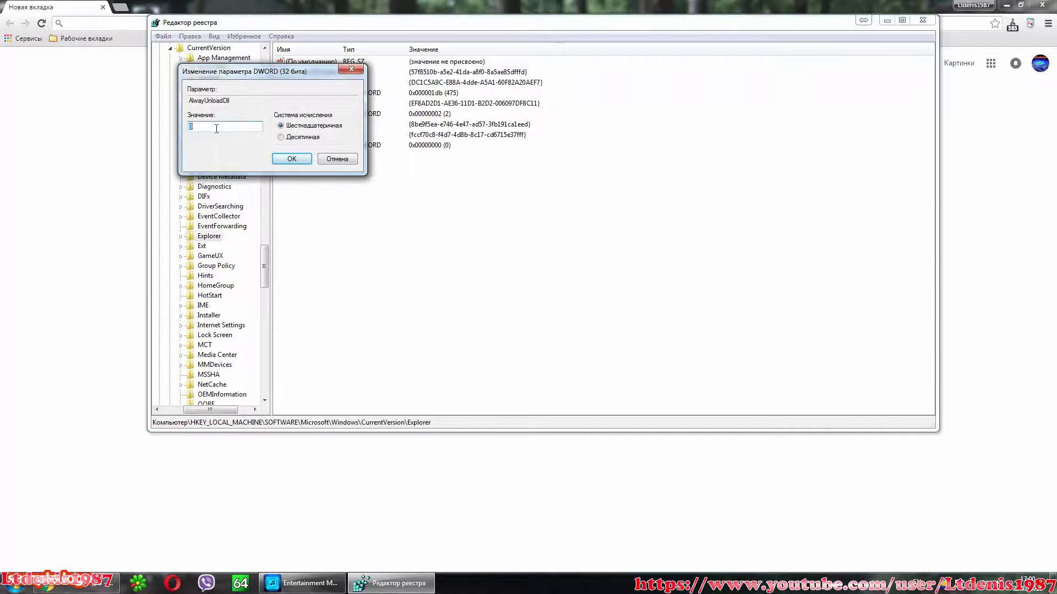
text(1)
click(292, 159)
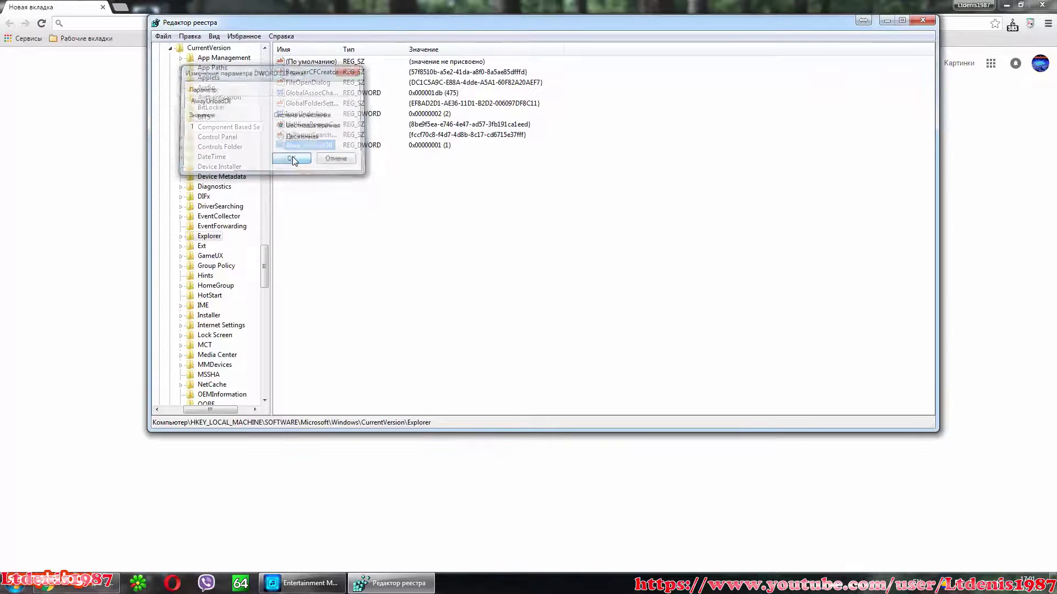